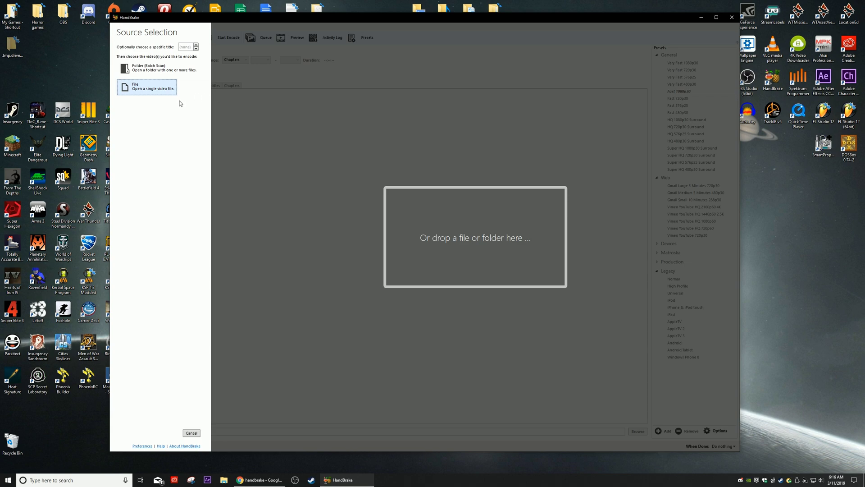
- Load Comp 1.mov from Seagate Backup Plus Drive (G:) as the source, checking its properties first
{"action": "left_click", "coordinate": [152, 92]}
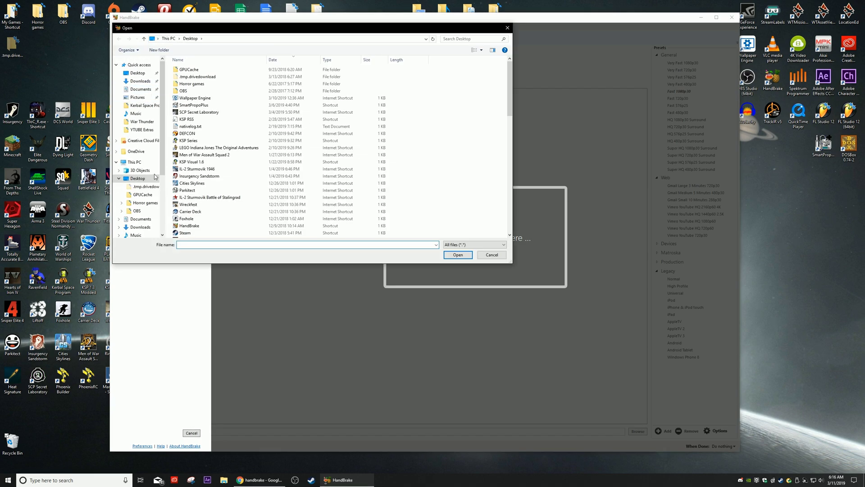
{"action": "scroll", "coordinate": [151, 145], "scroll_direction": "down", "scroll_amount": 4}
{"action": "left_click", "coordinate": [150, 198]}
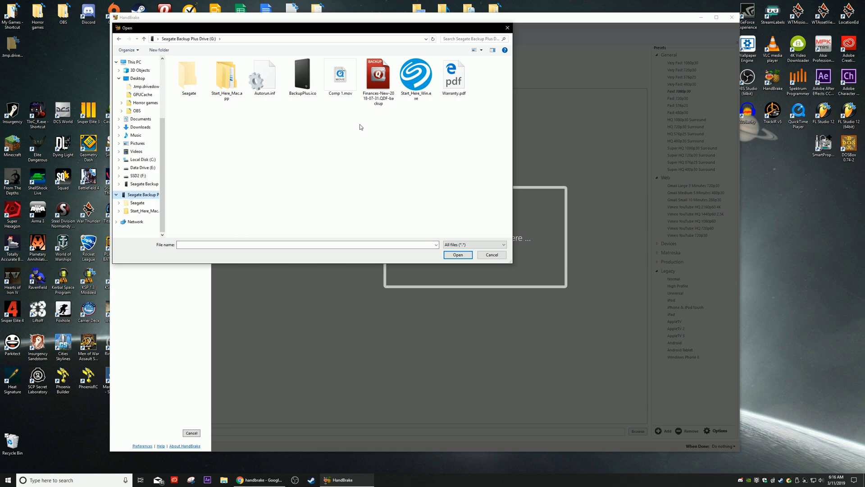
{"action": "left_click", "coordinate": [341, 80]}
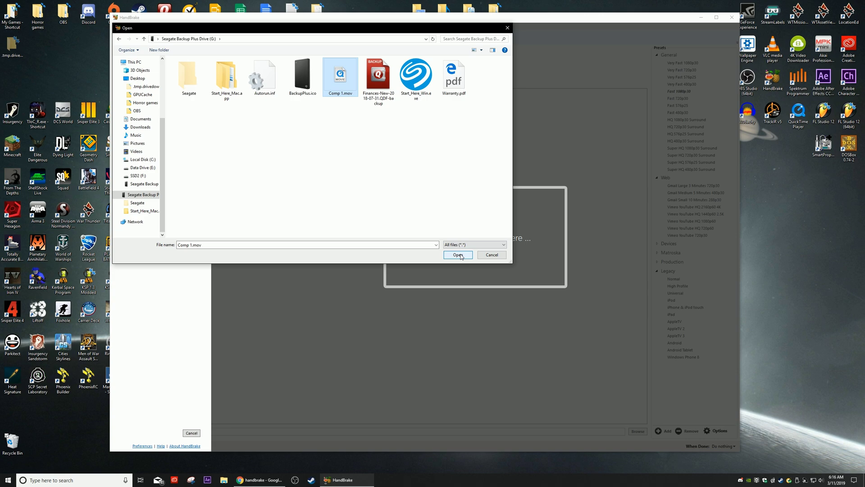
{"action": "right_click", "coordinate": [344, 84]}
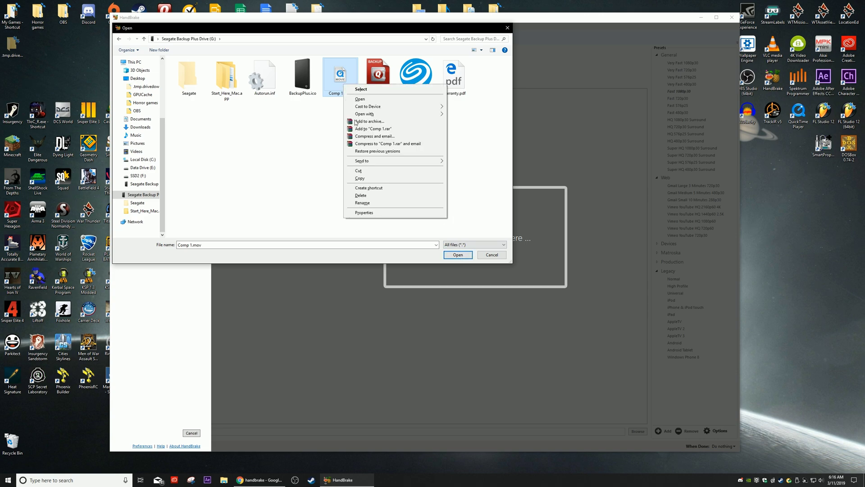
{"action": "left_click", "coordinate": [372, 216]}
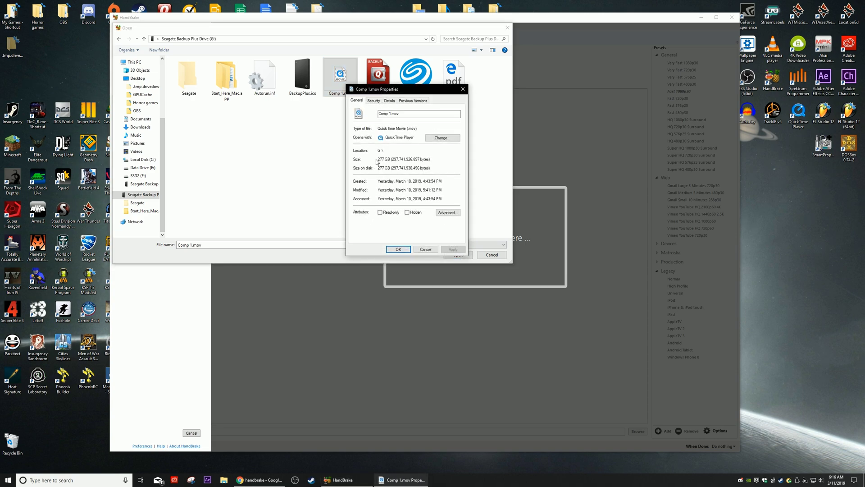
{"action": "left_click", "coordinate": [463, 88]}
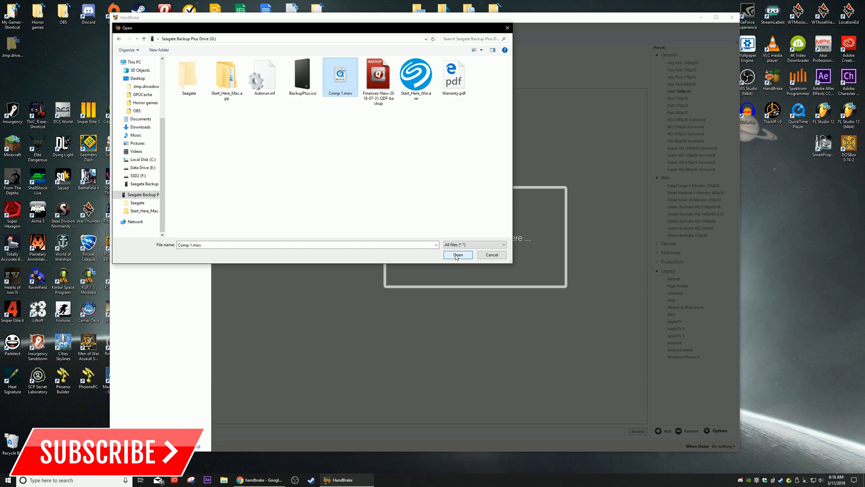
{"action": "left_click", "coordinate": [457, 255]}
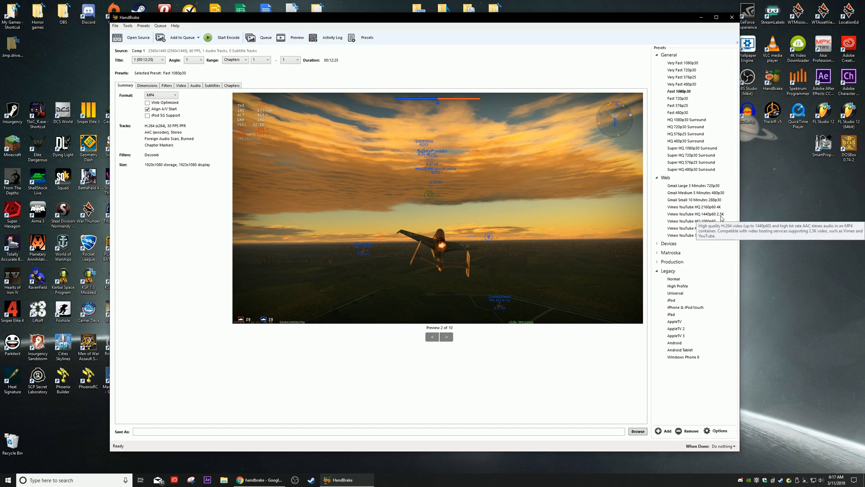
- Apply the Vimeo YouTube HQ 1440p60 2.5K preset and check the chapter marker settings
{"action": "left_click", "coordinate": [721, 215]}
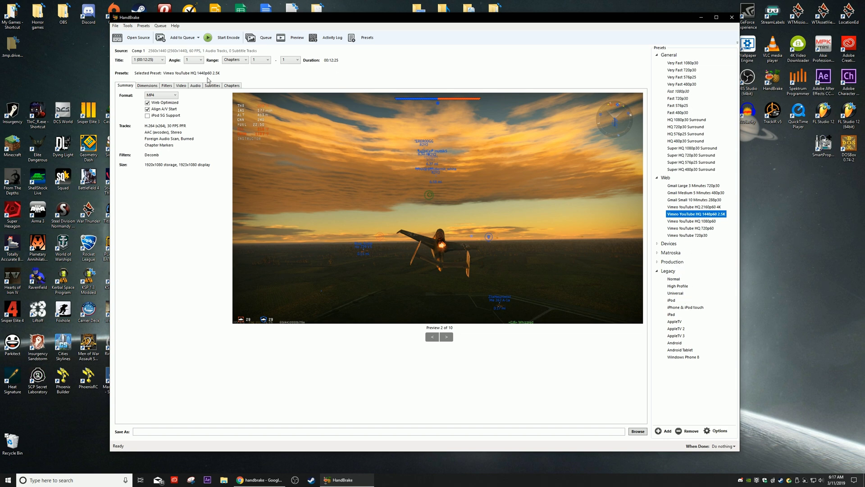
{"action": "left_click", "coordinate": [231, 86]}
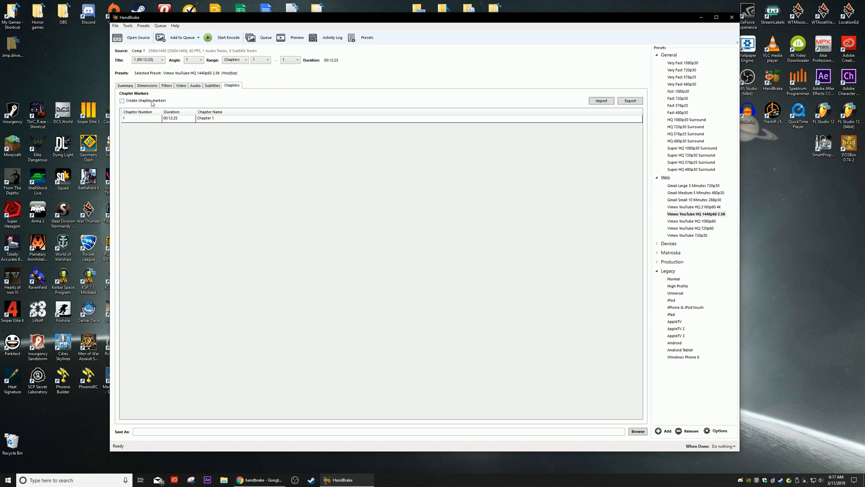
{"action": "left_click", "coordinate": [195, 86]}
- Switch the AAC audio track to quality-based encoding at level 10
{"action": "left_click", "coordinate": [239, 116]}
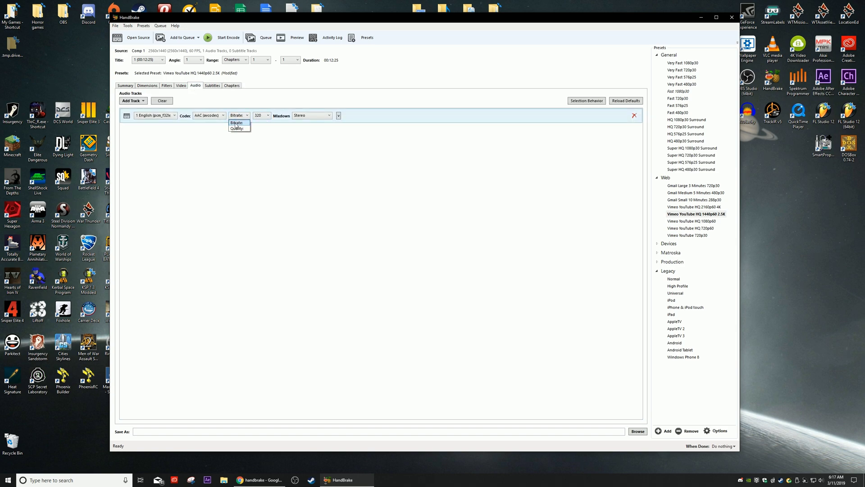
{"action": "left_click", "coordinate": [238, 129]}
{"action": "left_click", "coordinate": [262, 116]}
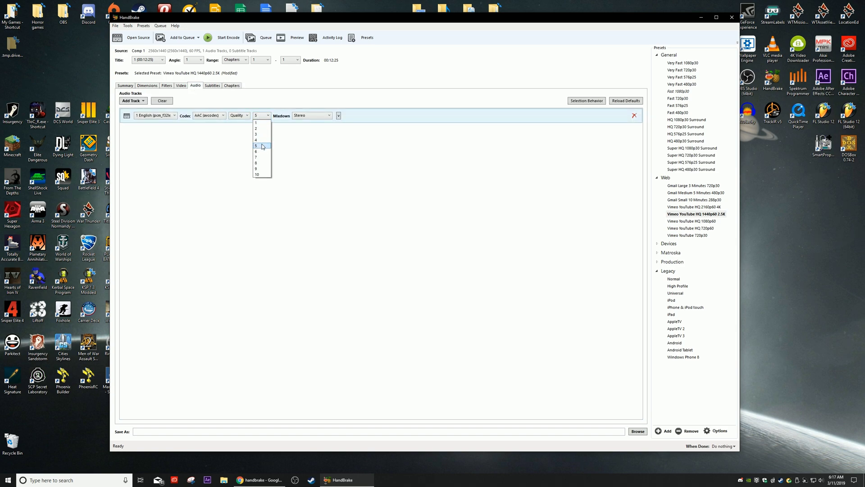
{"action": "left_click", "coordinate": [263, 174]}
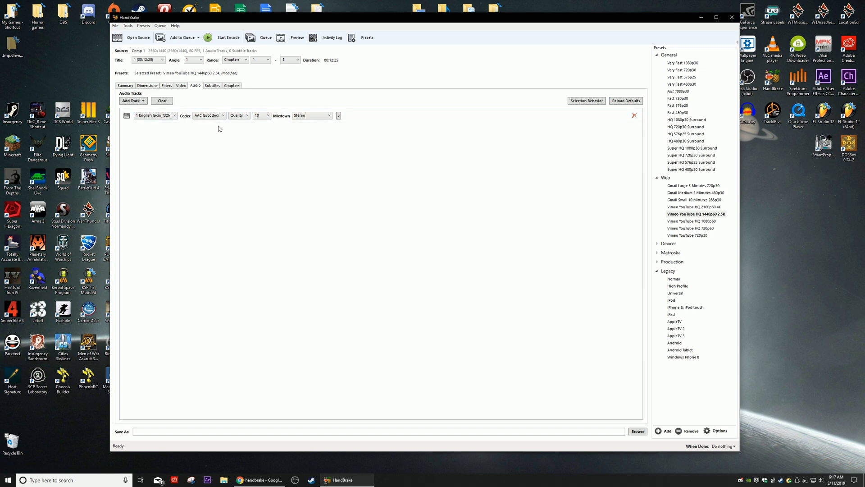
{"action": "left_click", "coordinate": [259, 116]}
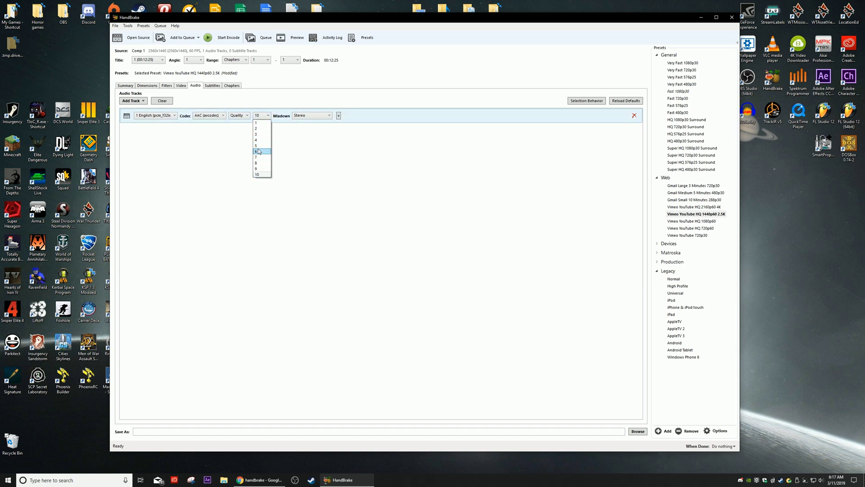
{"action": "left_click", "coordinate": [260, 143]}
{"action": "left_click", "coordinate": [261, 116]}
{"action": "left_click", "coordinate": [261, 175]}
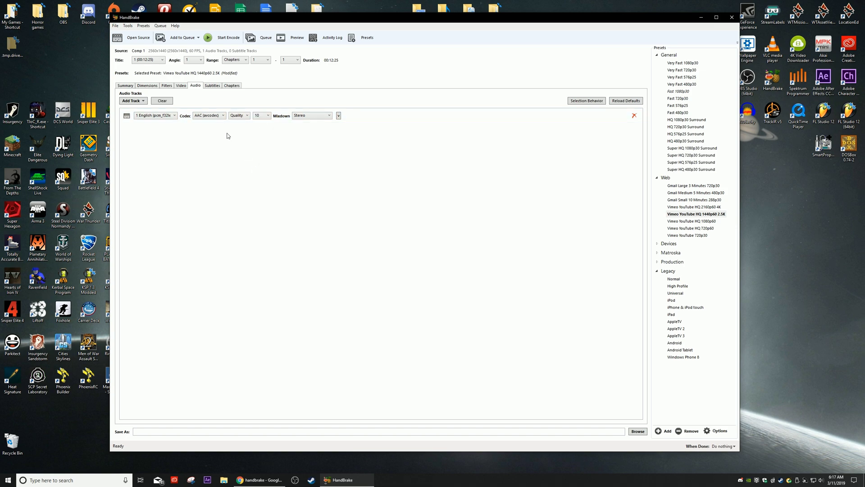
- Raise the H.264 video Constant Quality to RF 5 and briefly check the Filters settings
{"action": "left_click", "coordinate": [180, 86]}
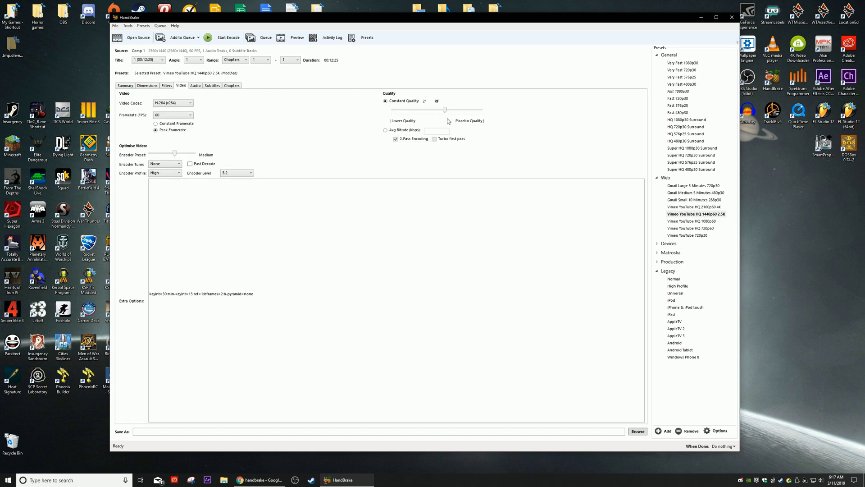
{"action": "left_click_drag", "start_coordinate": [449, 113], "coordinate": [395, 119]}
{"action": "left_click_drag", "start_coordinate": [396, 119], "coordinate": [473, 121]}
{"action": "left_click", "coordinate": [167, 85]}
{"action": "left_click", "coordinate": [181, 85]}
- Set cropping to Custom with the bottom crop at 0, keeping the full 2560x1440 output
{"action": "left_click", "coordinate": [169, 88]}
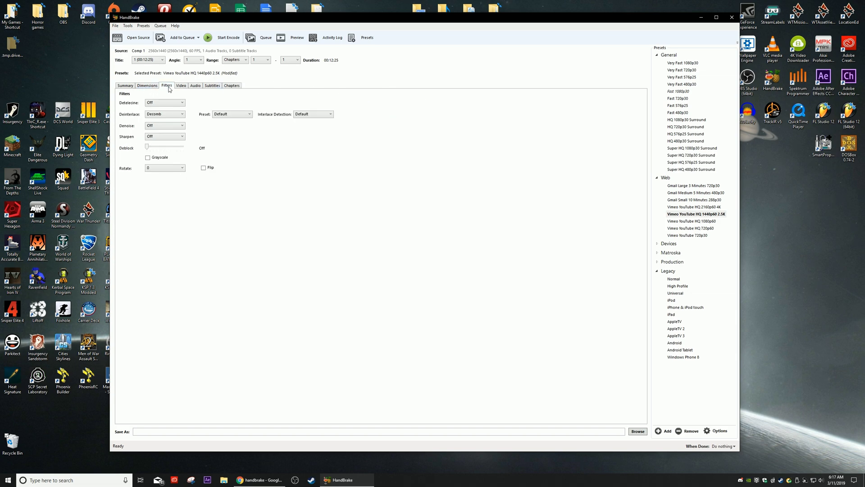
{"action": "left_click", "coordinate": [154, 87]}
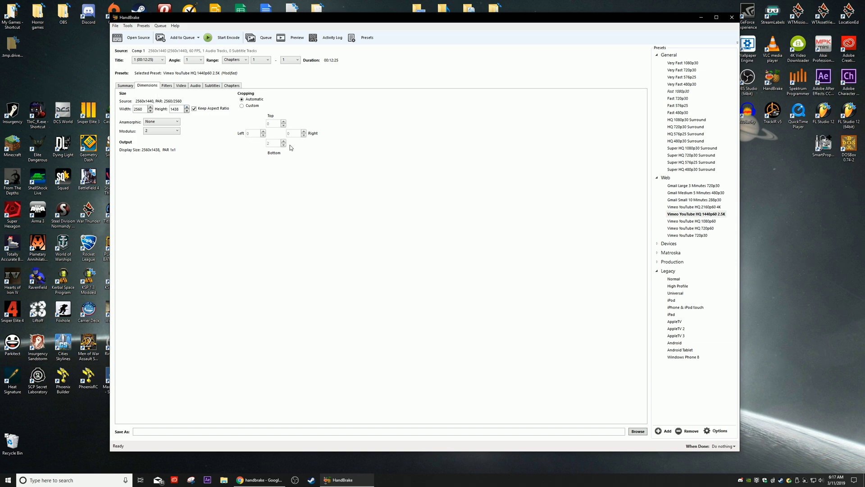
{"action": "left_click", "coordinate": [242, 105]}
{"action": "left_click", "coordinate": [283, 145]}
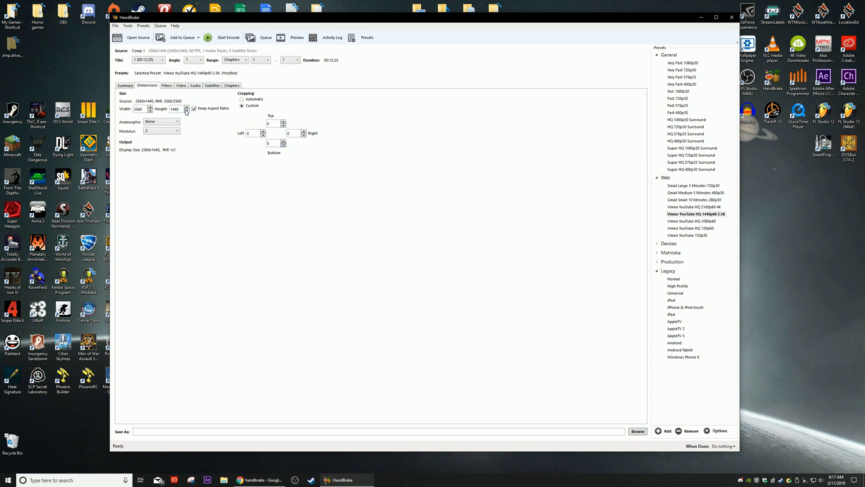
- Turn off Align A/V Start and set the output to Warthunder Video.mp4 on the Desktop
{"action": "left_click", "coordinate": [128, 86]}
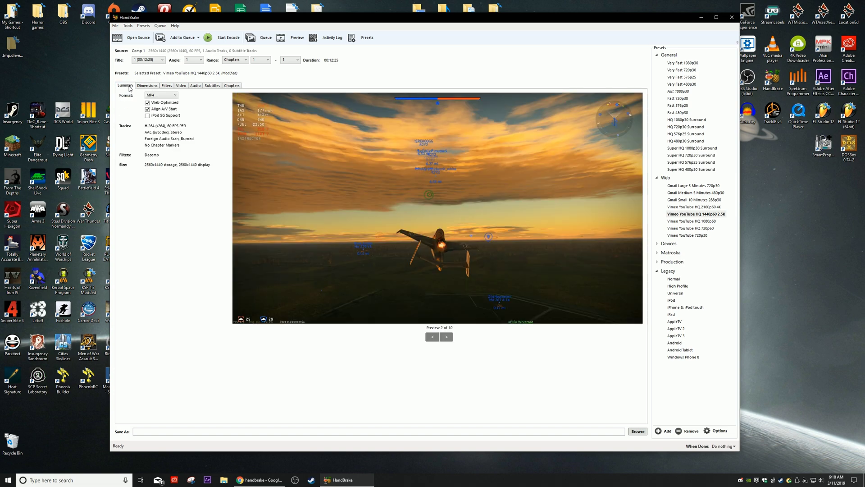
{"action": "left_click", "coordinate": [148, 110]}
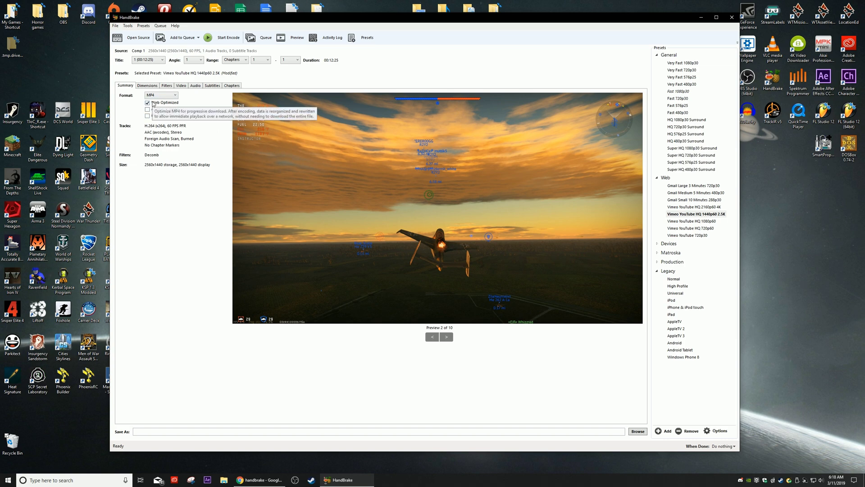
{"action": "left_click_drag", "start_coordinate": [799, 397], "coordinate": [797, 411]}
{"action": "right_click", "coordinate": [797, 407]}
{"action": "left_click", "coordinate": [638, 432]}
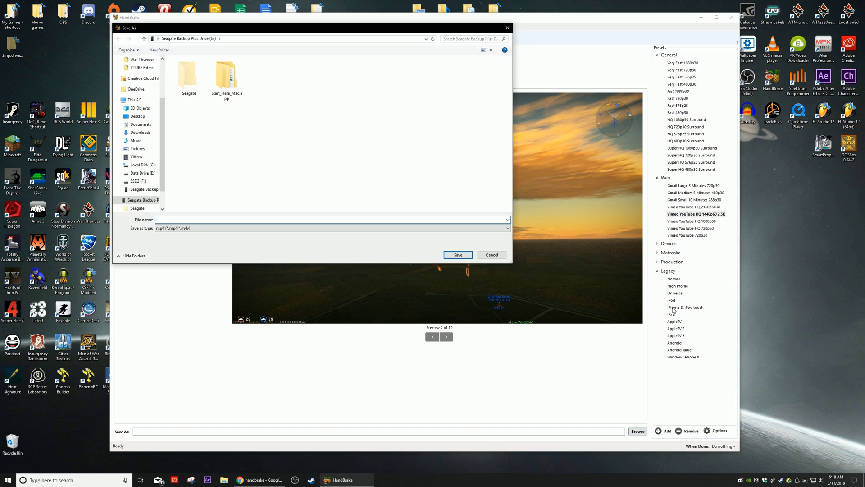
{"action": "left_click", "coordinate": [138, 116]}
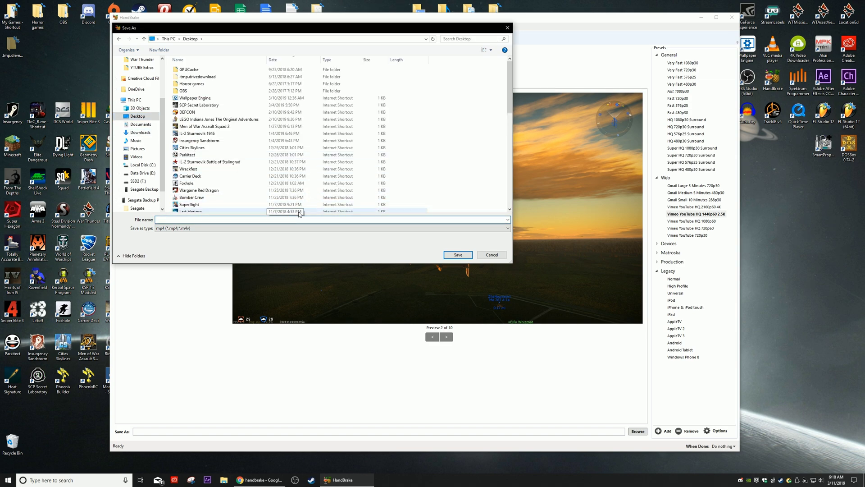
{"action": "type", "text": "Warthunder Video"}
{"action": "left_click", "coordinate": [459, 255]}
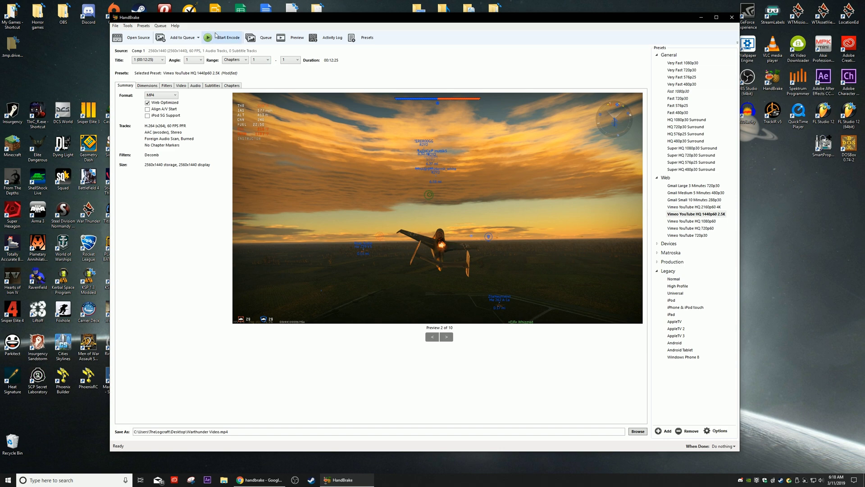
- Start the Warthunder Video.mp4 encode, stop it, and move the new file's desktop icon
{"action": "left_click", "coordinate": [217, 37]}
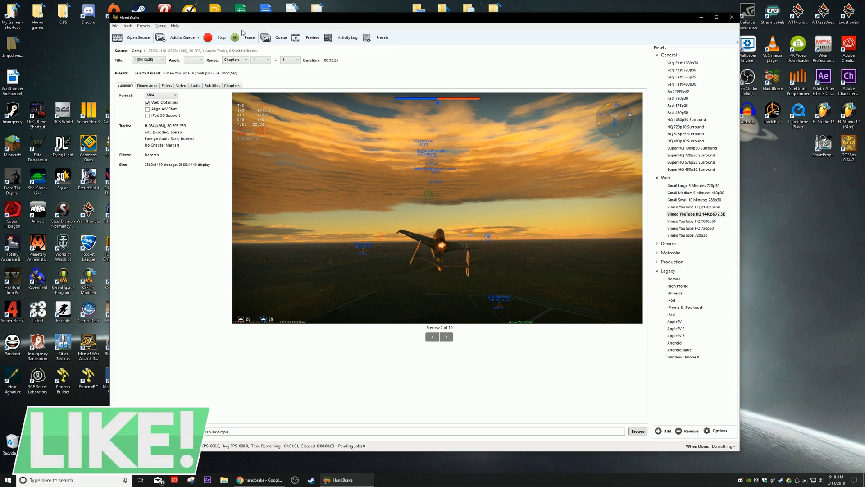
{"action": "left_click", "coordinate": [221, 38]}
{"action": "left_click_drag", "start_coordinate": [13, 79], "coordinate": [42, 57]}
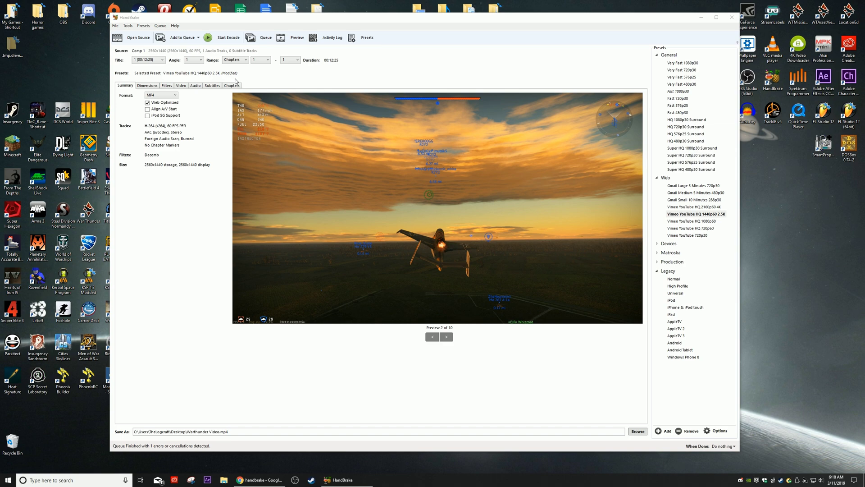
- Set the encode range in seconds from a start of 00:09:00 to an end of 00:10:00
{"action": "left_click", "coordinate": [244, 71]}
{"action": "left_click", "coordinate": [235, 60]}
{"action": "left_click", "coordinate": [249, 66]}
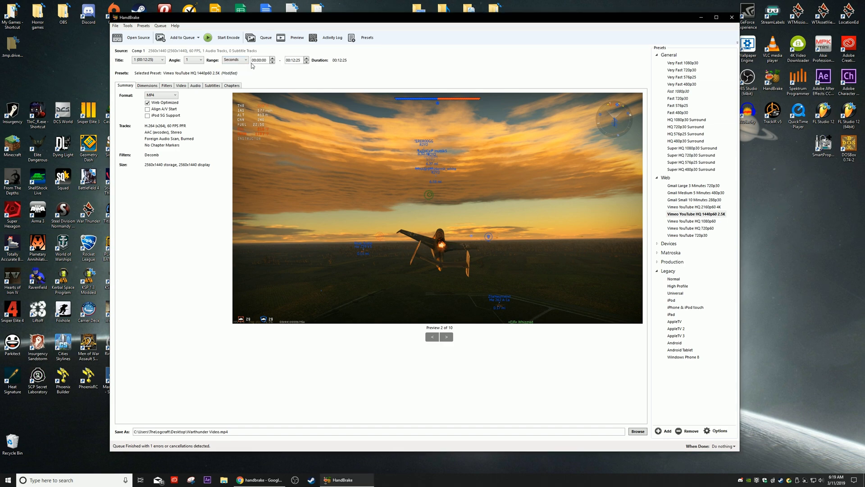
{"action": "left_click", "coordinate": [259, 60]}
{"action": "type", "text": "1"}
{"action": "left_click", "coordinate": [304, 60]}
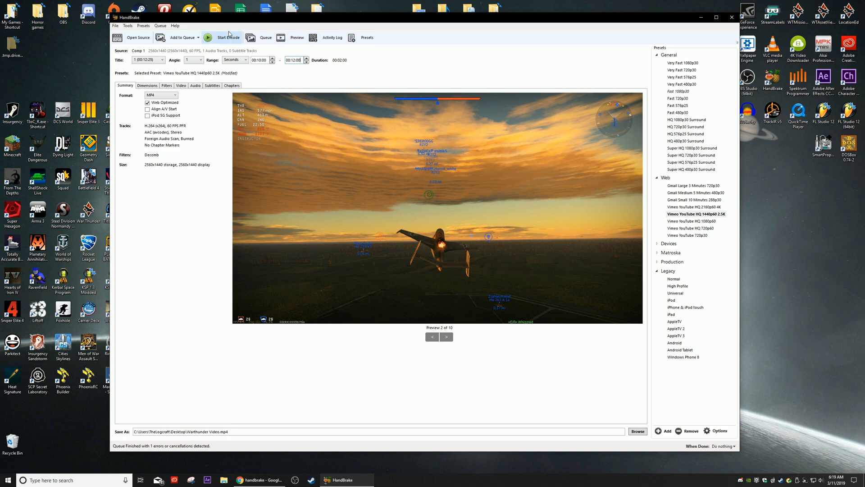
{"action": "double_click", "coordinate": [261, 60]}
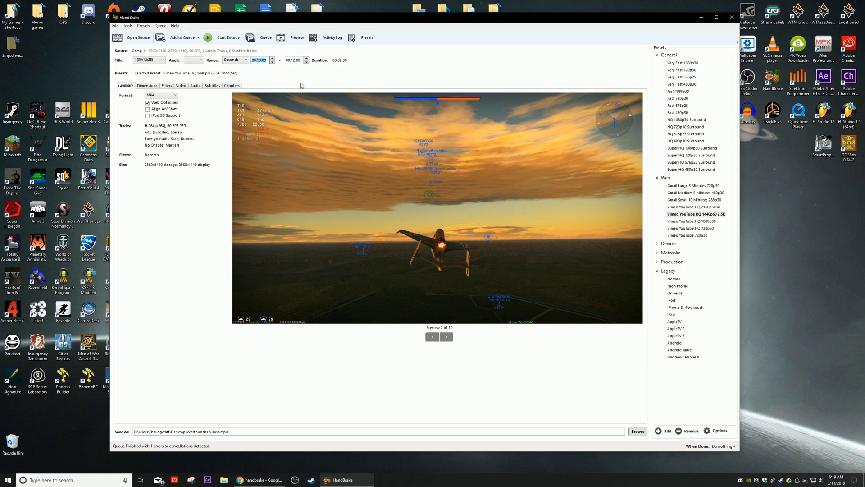
{"action": "left_click", "coordinate": [261, 60]}
{"action": "left_click", "coordinate": [294, 60]}
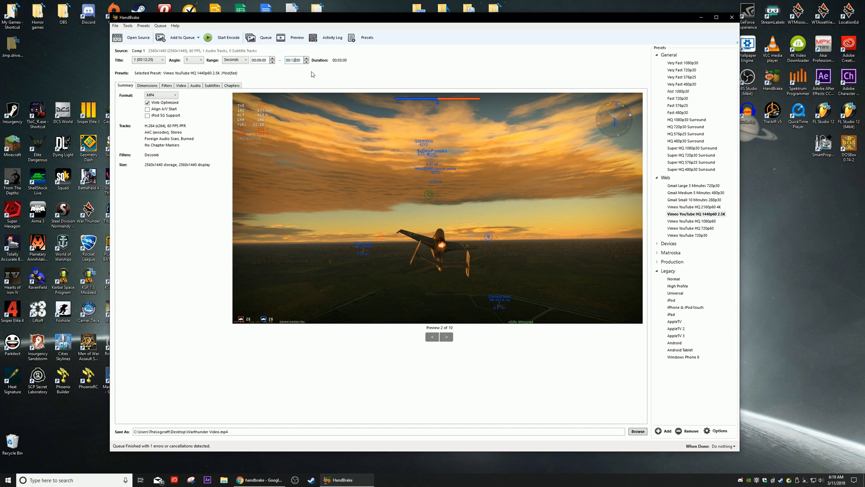